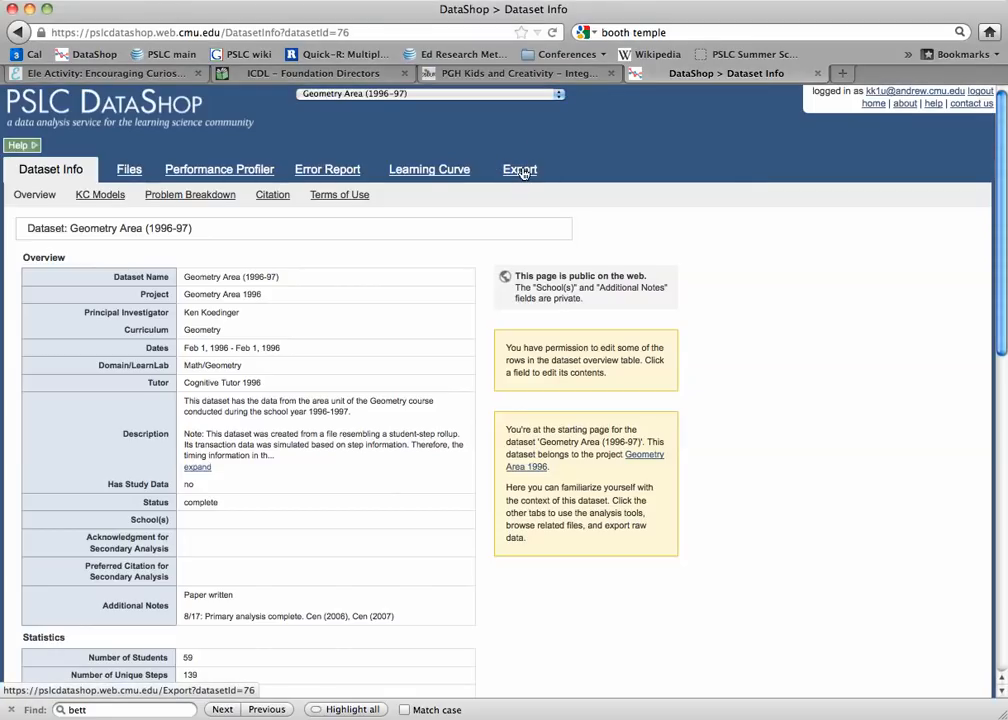
- Export the student-step rollup of the Geometry Area (1996-97) dataset with all data included
left_click(521, 172)
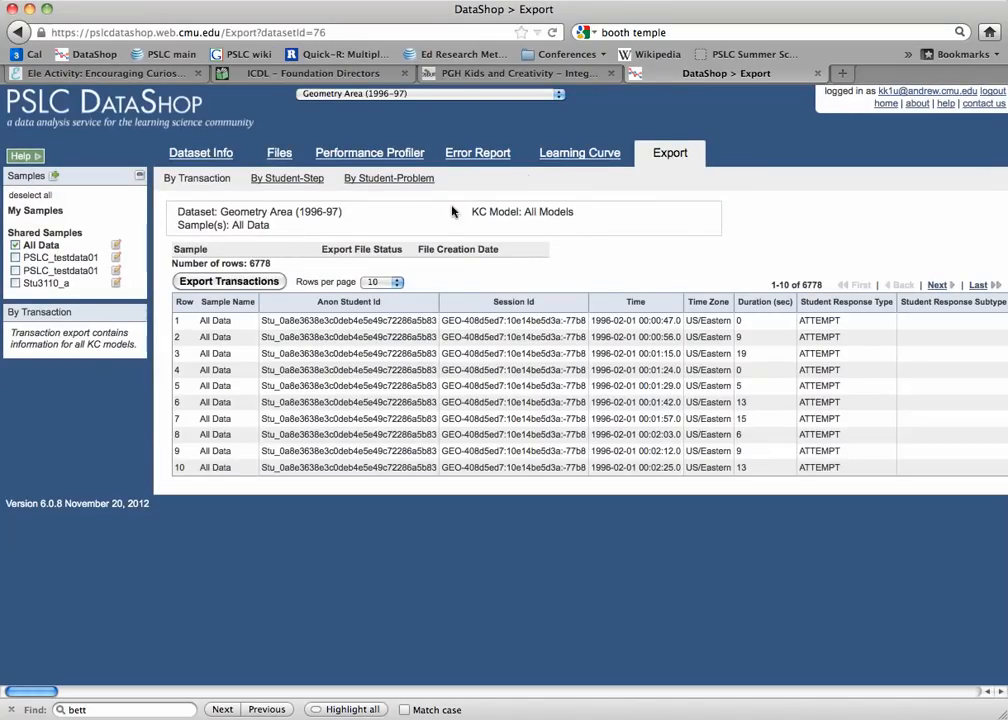
left_click(281, 180)
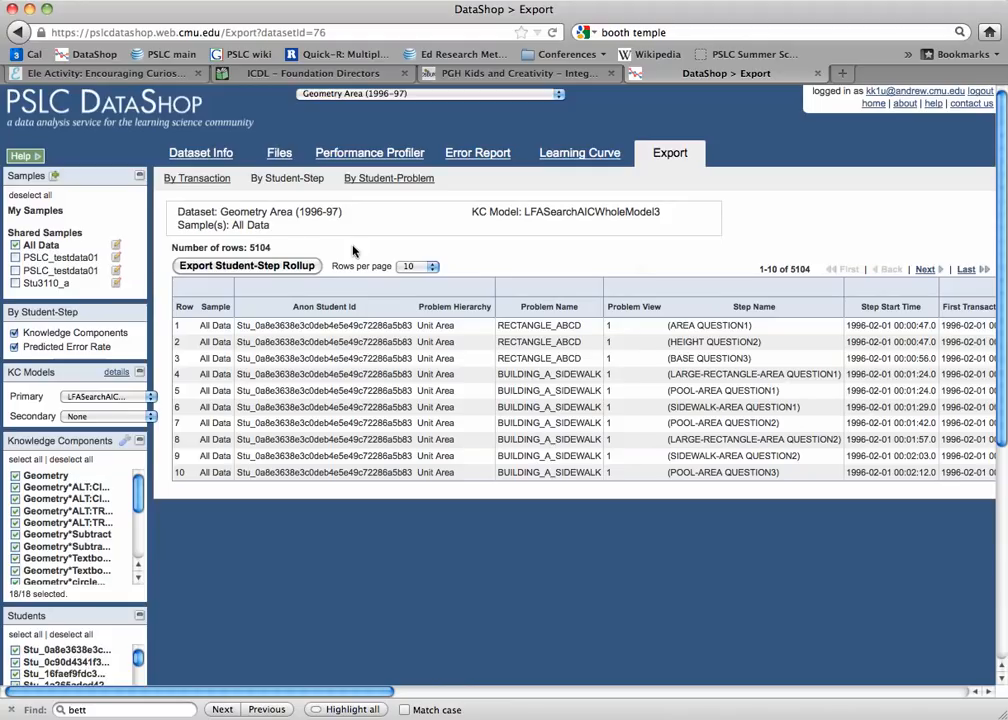
left_click(306, 268)
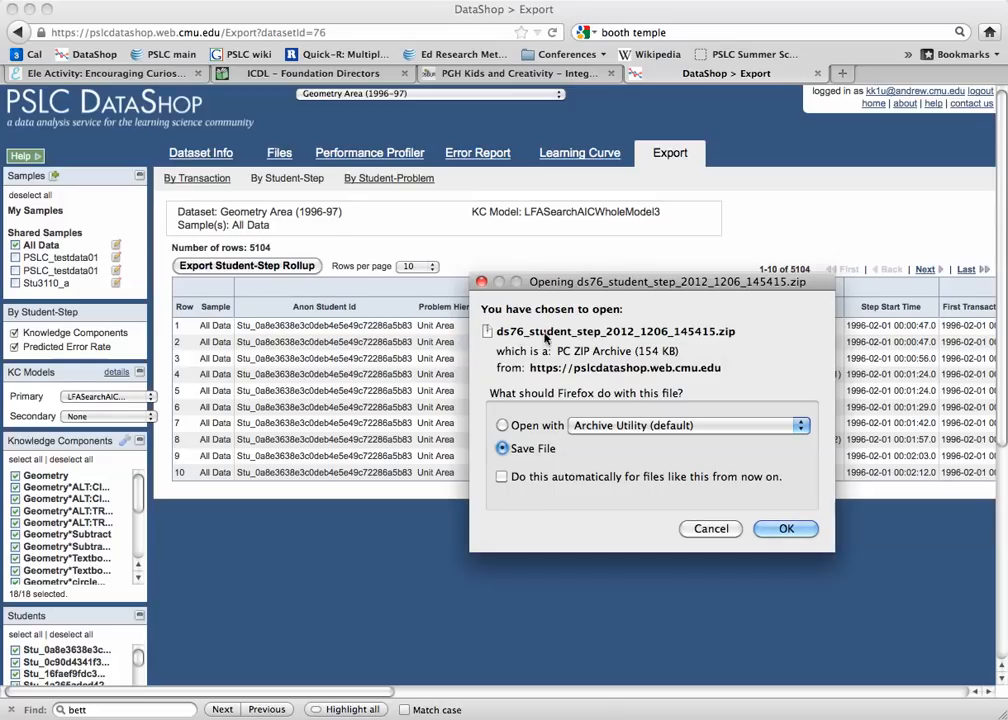
- Save the exported ds76_student_step_2012_1206_145415.zip in the Datashop datasests folder
left_click(786, 530)
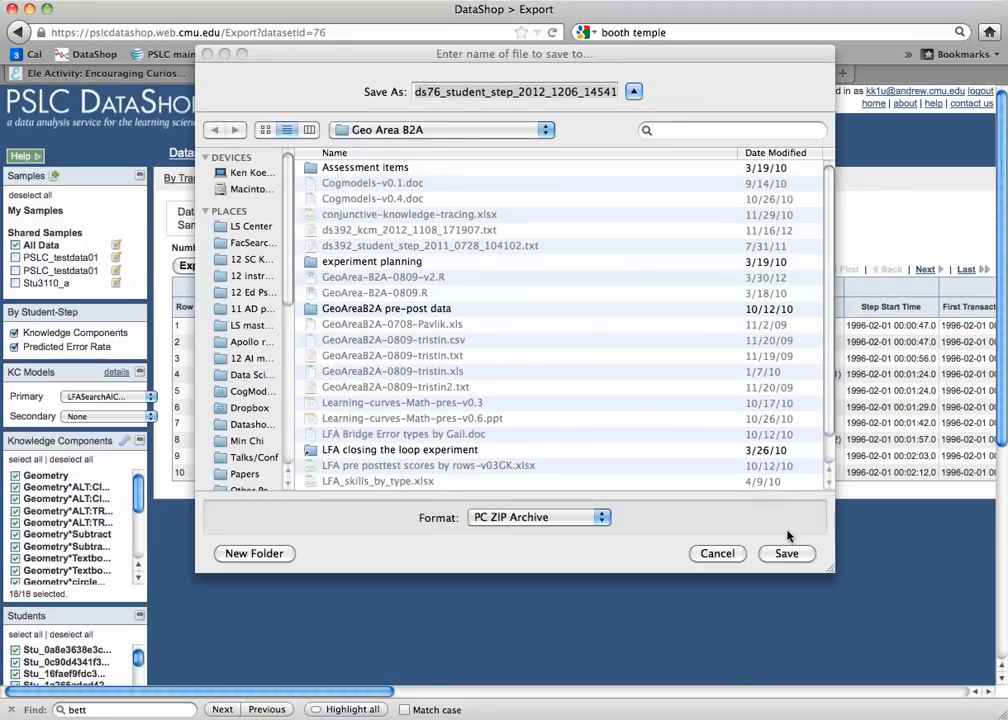
left_click(477, 130)
left_click(477, 147)
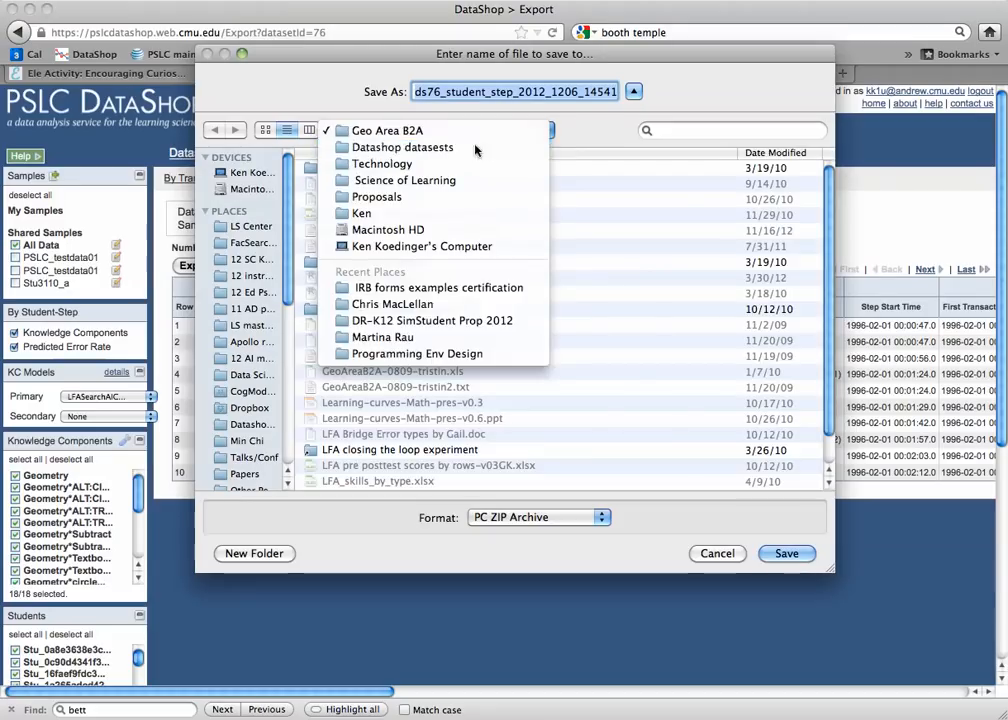
left_click(786, 554)
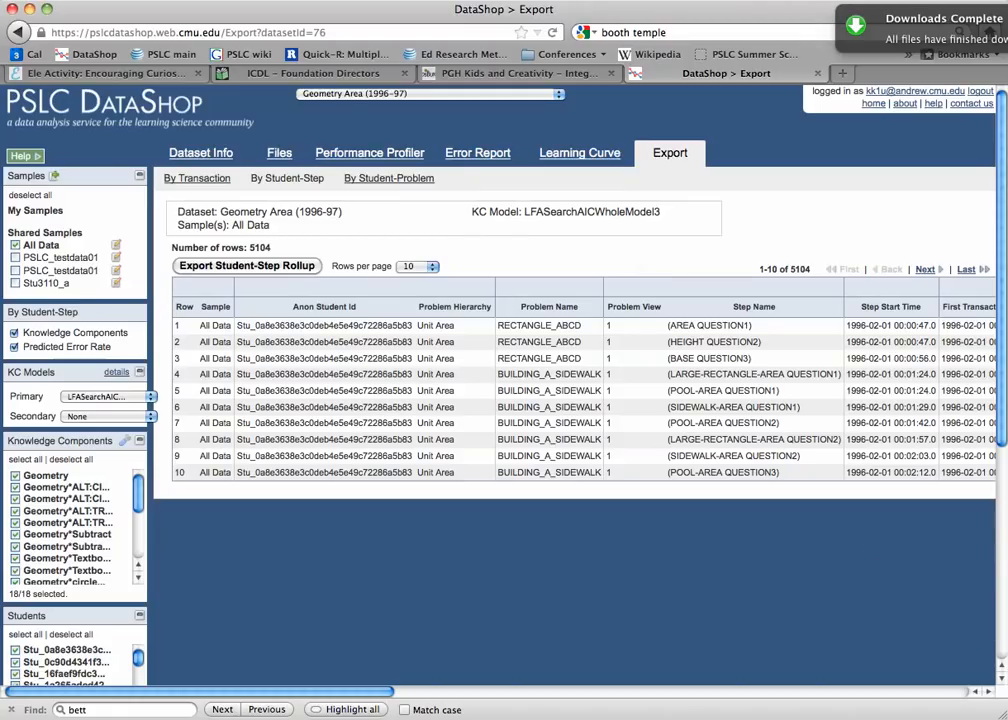
- Switch to R, move the console clear of the script window, and run file.choose()
key("super+Tab")
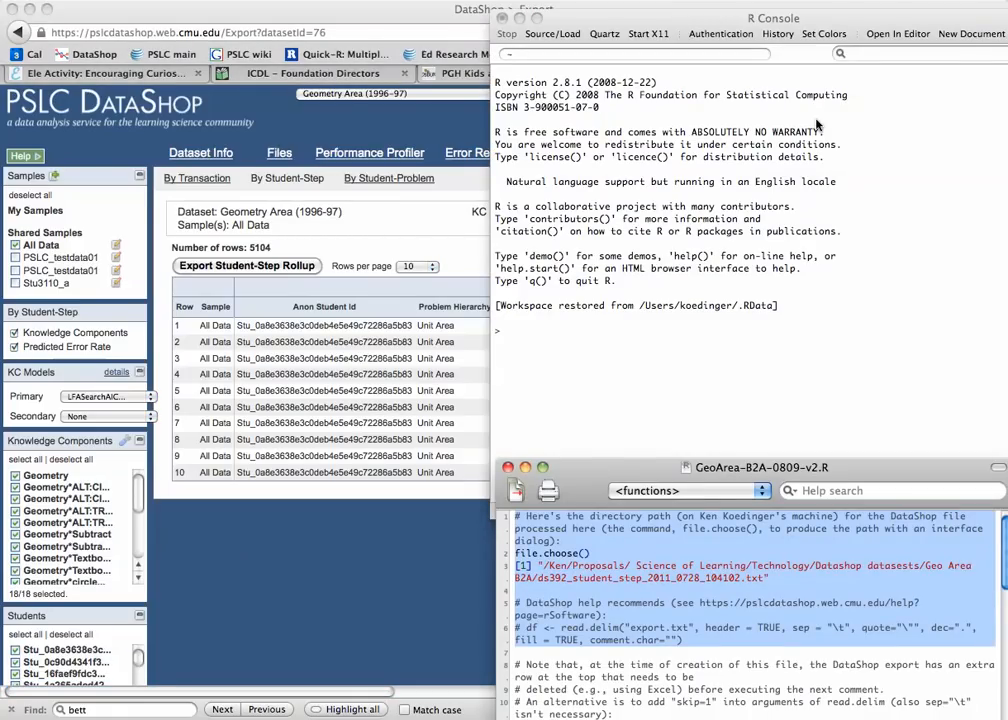
left_click_drag(820, 30, 460, 35)
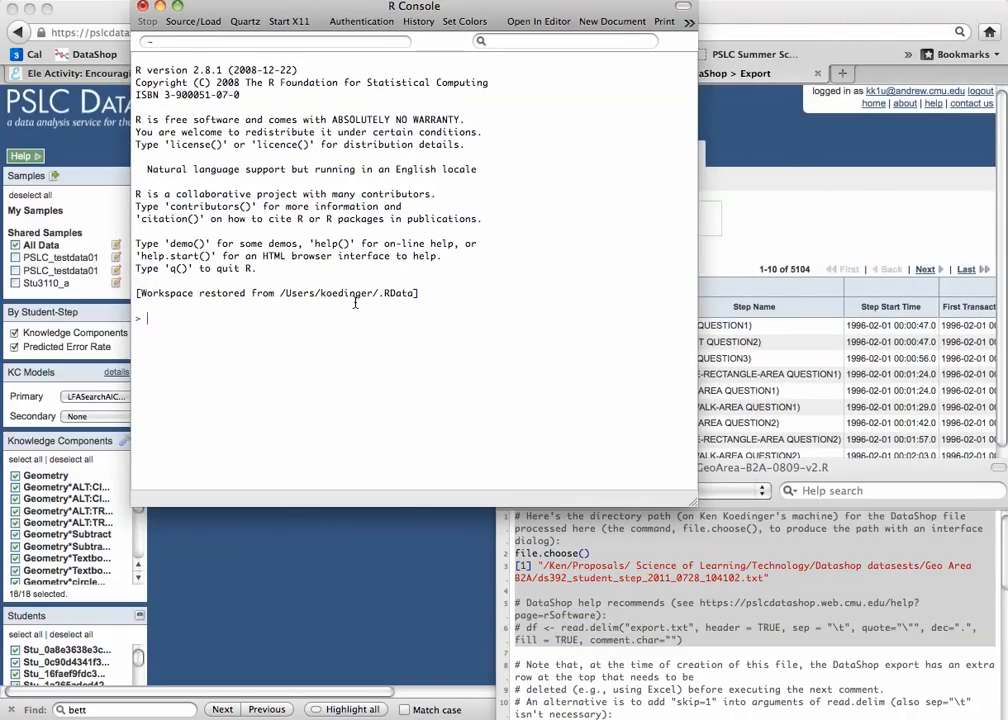
type("file.choose(")
key("BackSpace")
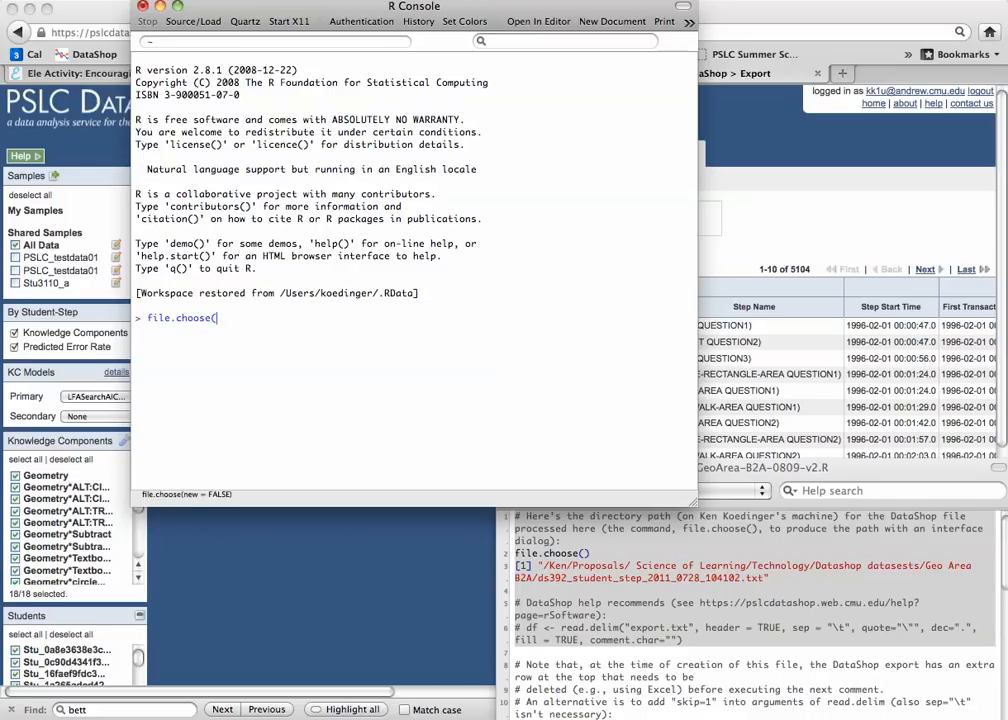
key("Return")
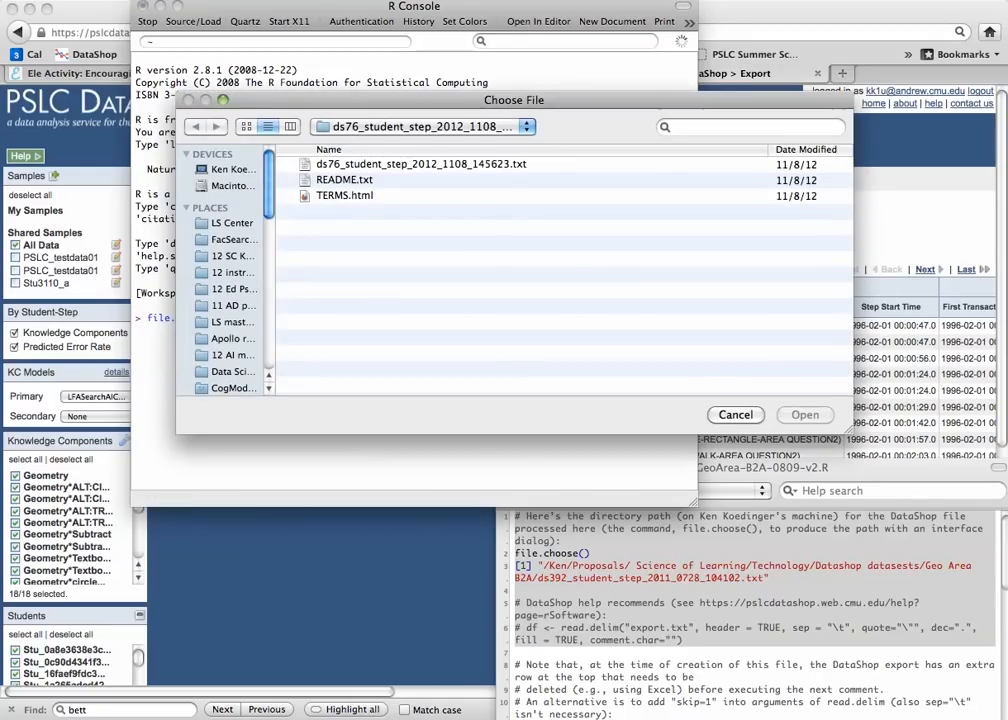
- Go to the Datashop datasests folder in the file chooser and sort its contents by date modified, newest first
left_click(527, 128)
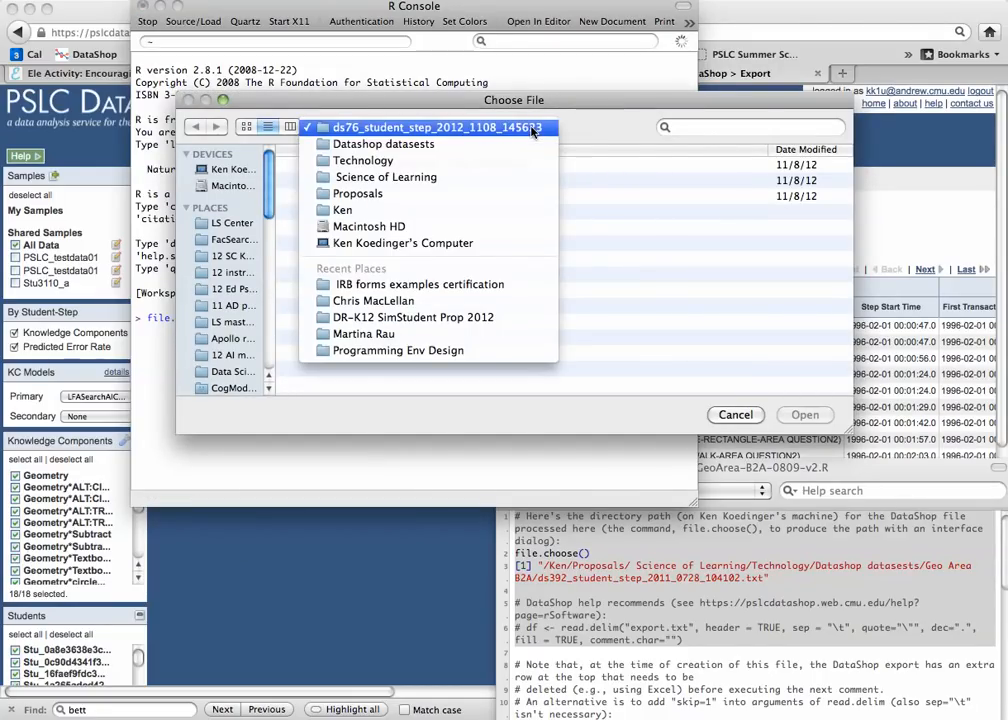
left_click(527, 144)
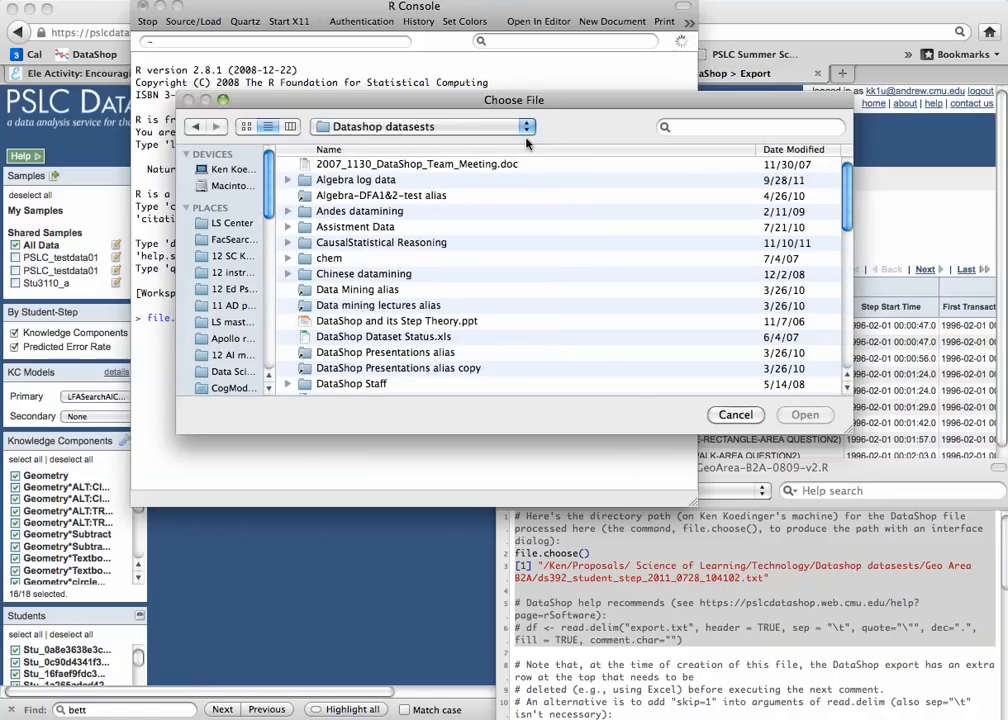
left_click(792, 149)
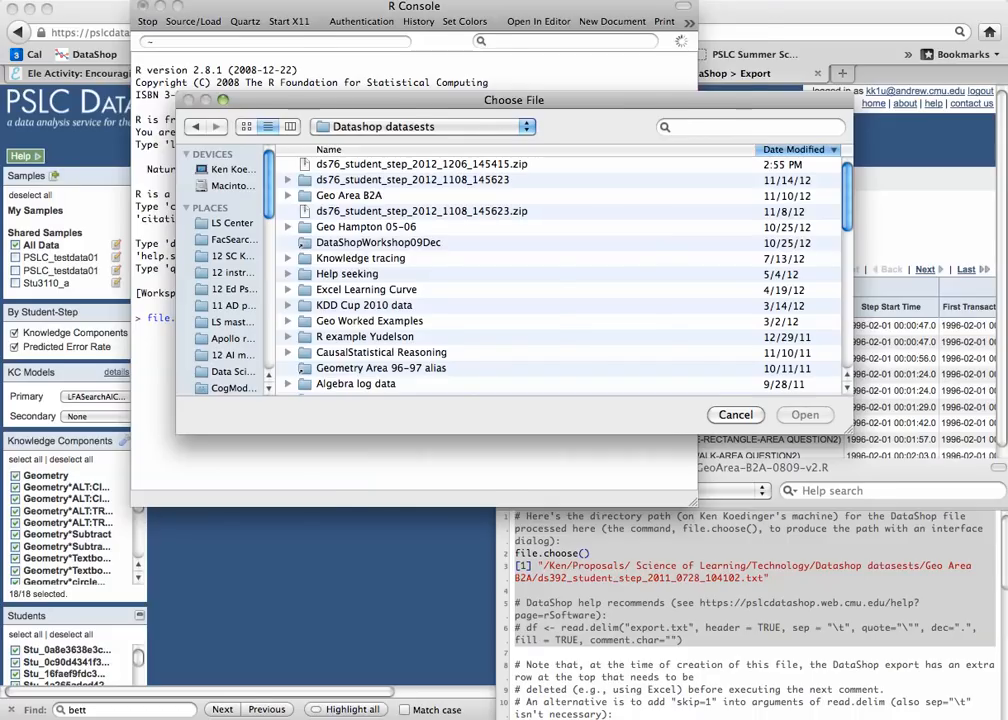
- Switch to Finder, unzip ds76_student_step_2012_1206_145415.zip in the Datashop datasests folder, and close the Finder window
key("super+Tab")
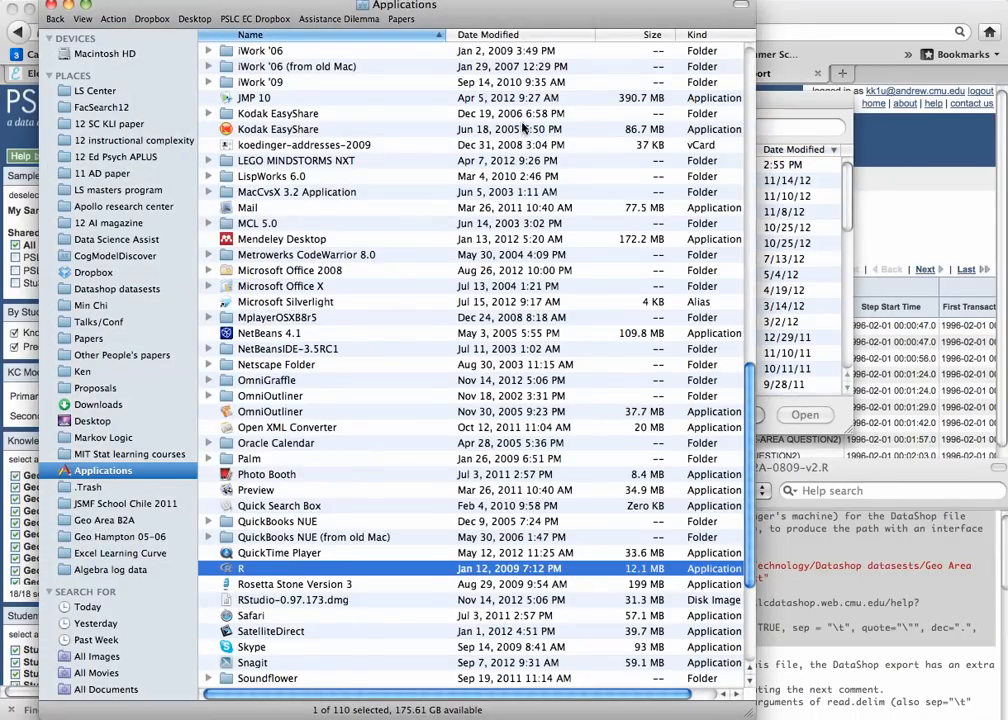
left_click(147, 289)
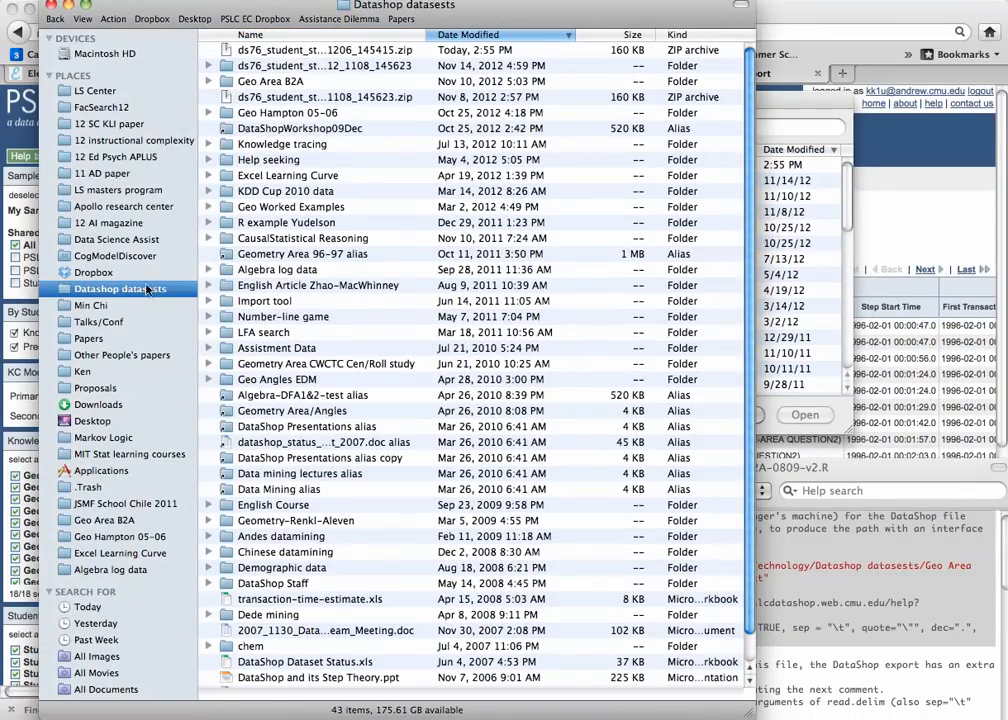
left_click(349, 52)
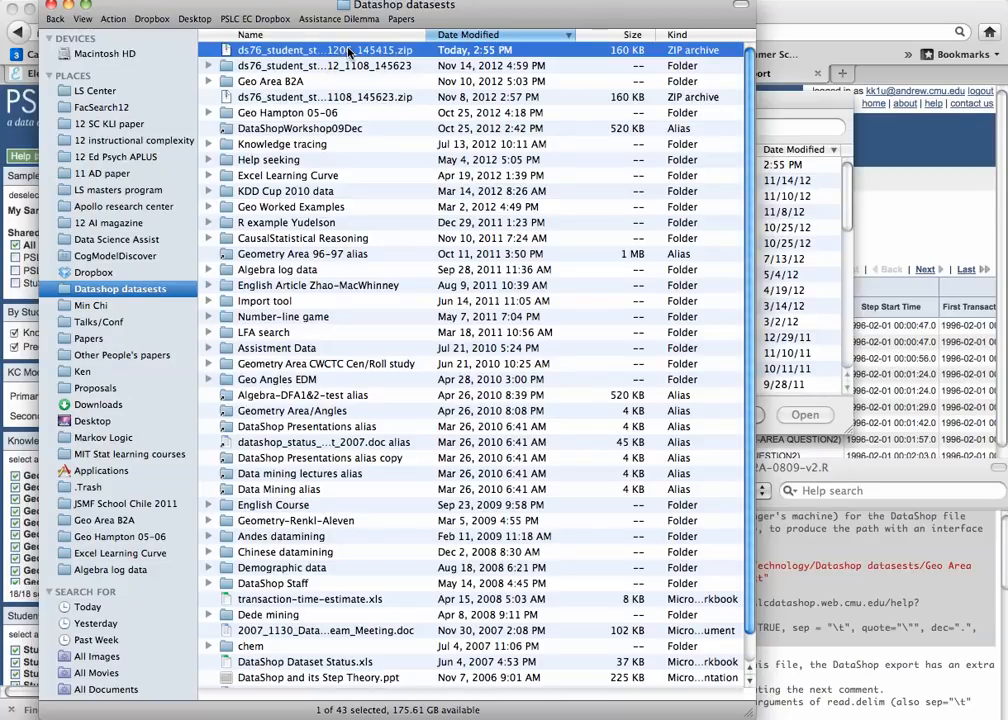
double_click(349, 52)
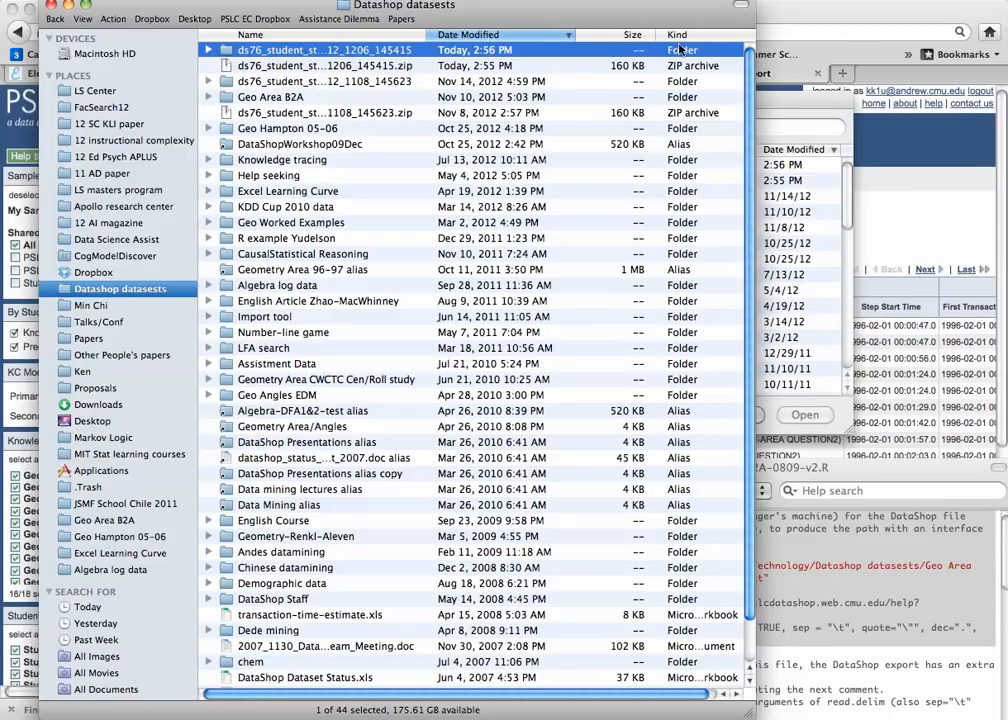
key("super+w")
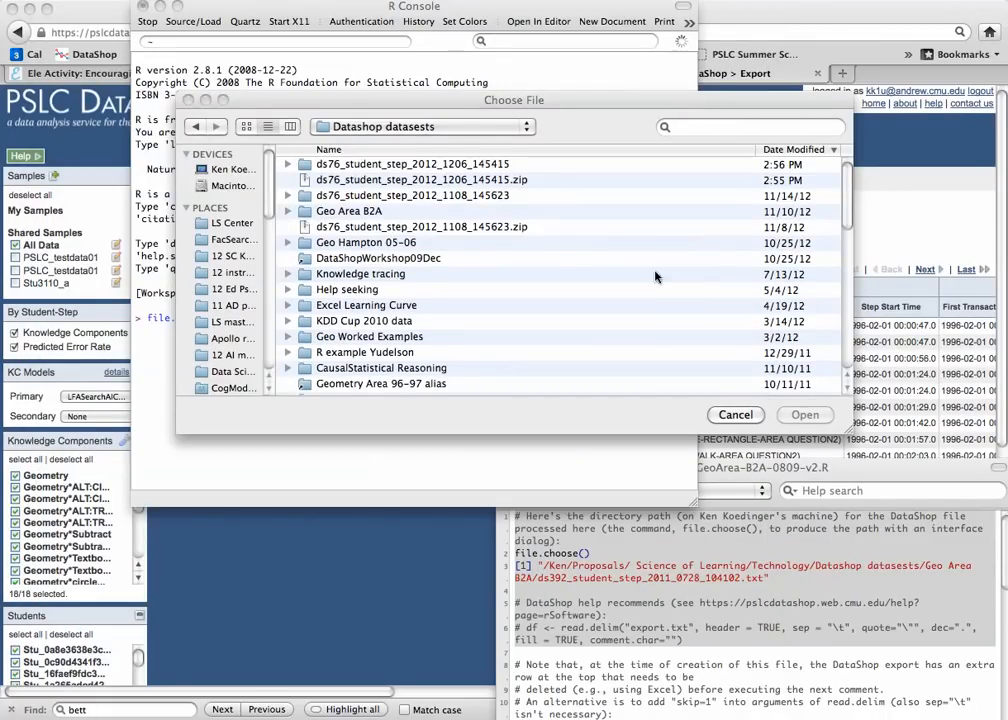
- Choose ds76_student_step_2012_1206_145415.txt from the newly extracted ds76_student_step_2012_1206_145415 folder
double_click(490, 165)
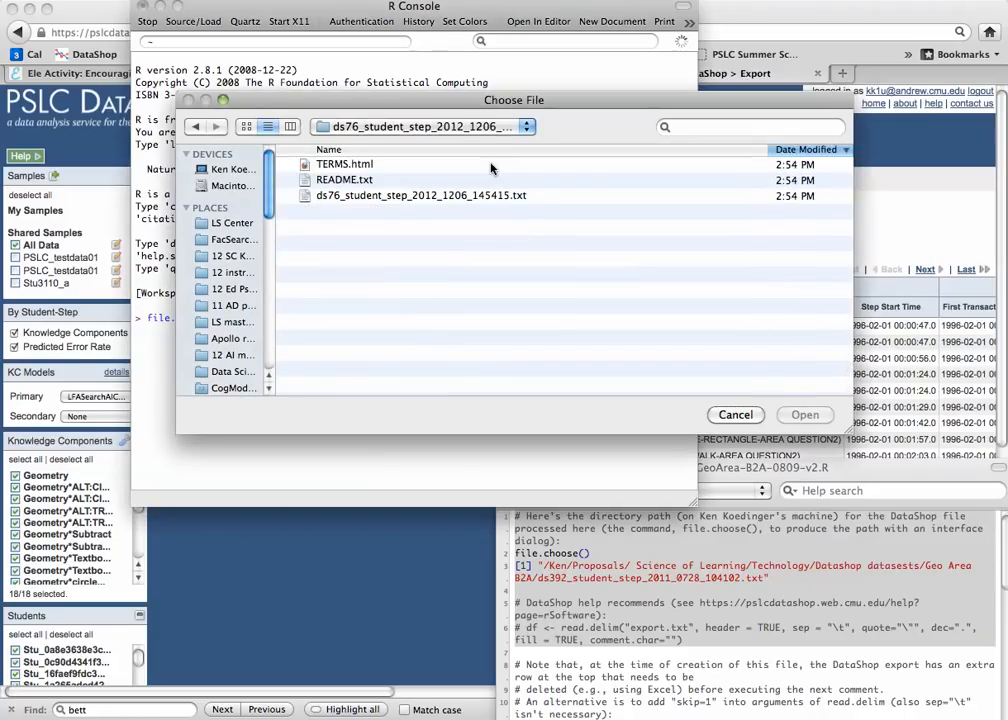
left_click(490, 166)
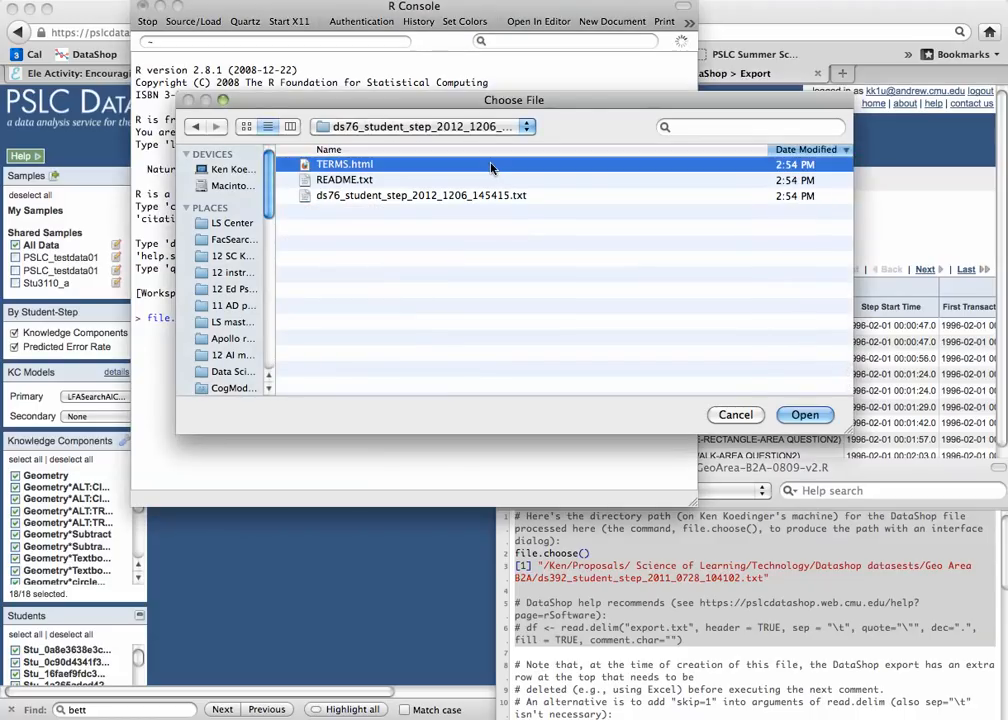
left_click(400, 197)
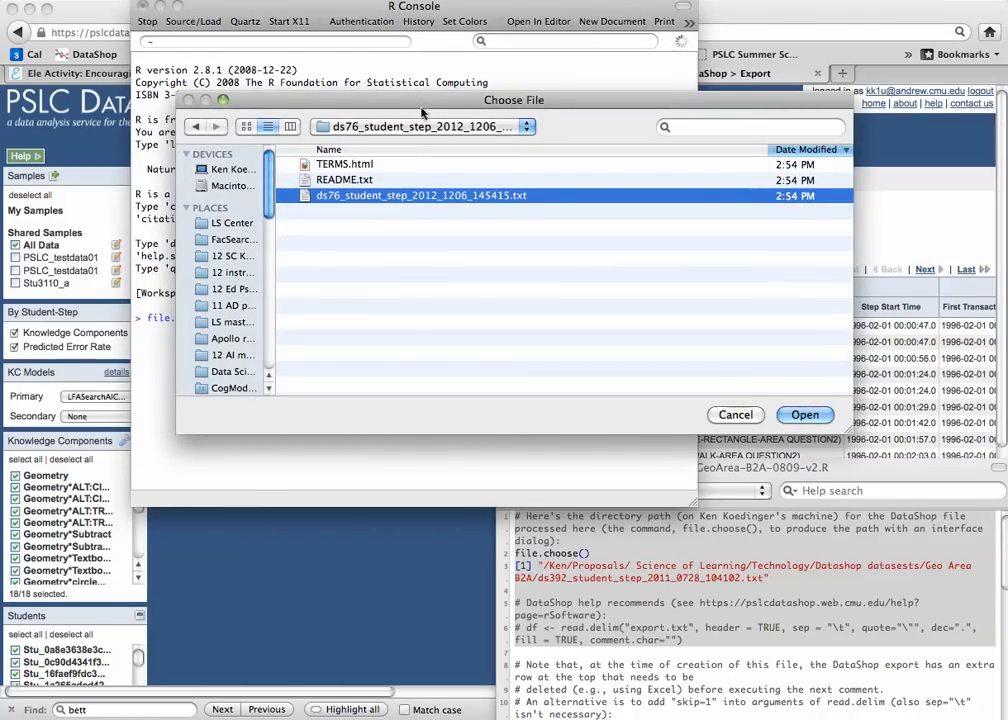
left_click(790, 417)
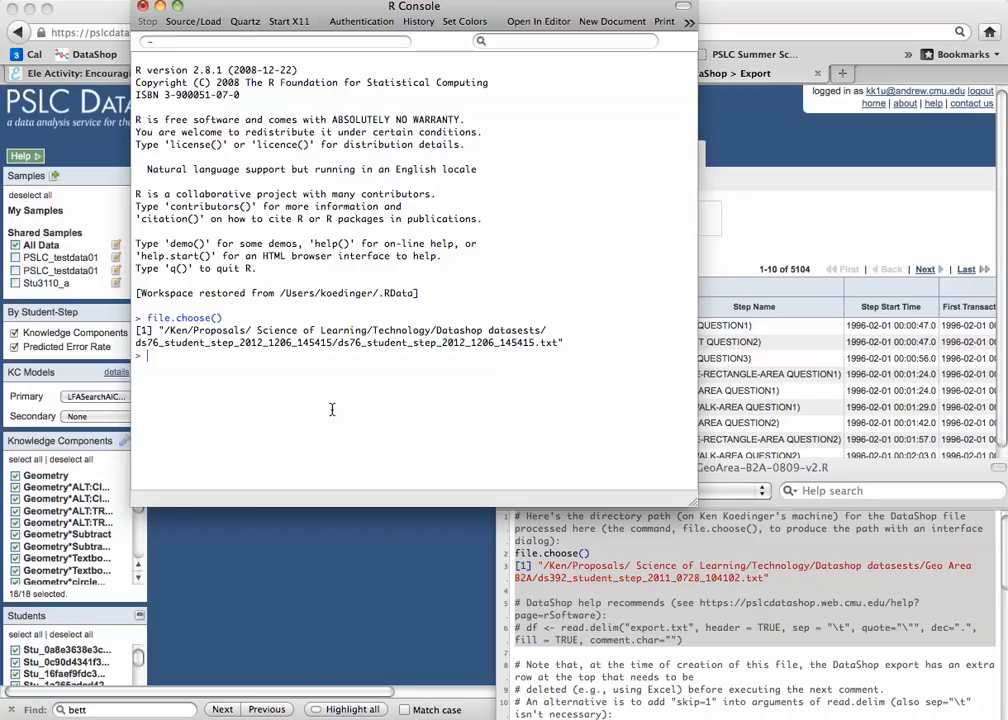
- Copy the recommended df <- read.delim("export.txt", ...) command from the GeoArea-B2A-0809-v2.R script into the R console prompt
left_click(768, 472)
left_click_drag(768, 474, 722, 408)
left_click(676, 575)
left_click_drag(676, 575, 480, 567)
key("super+c")
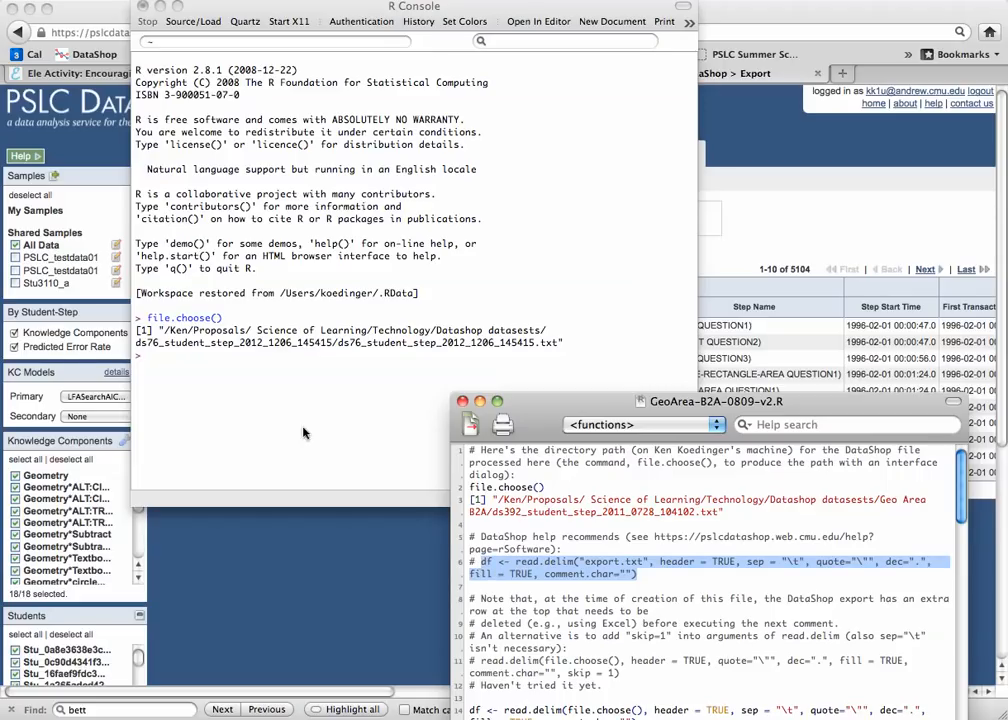
left_click(265, 390)
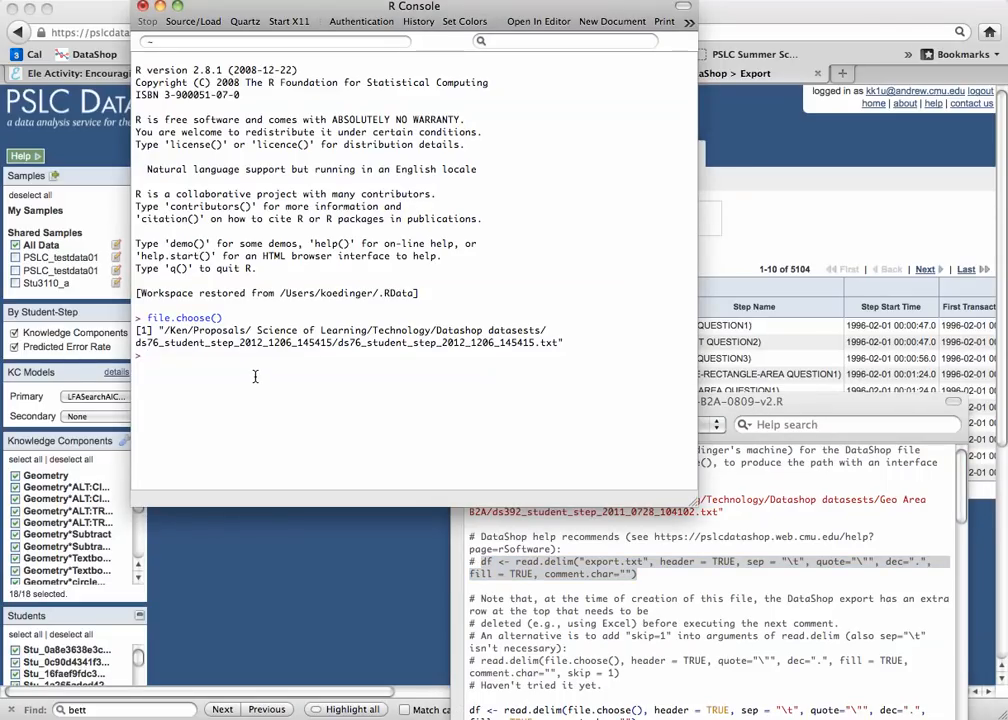
key("super+v")
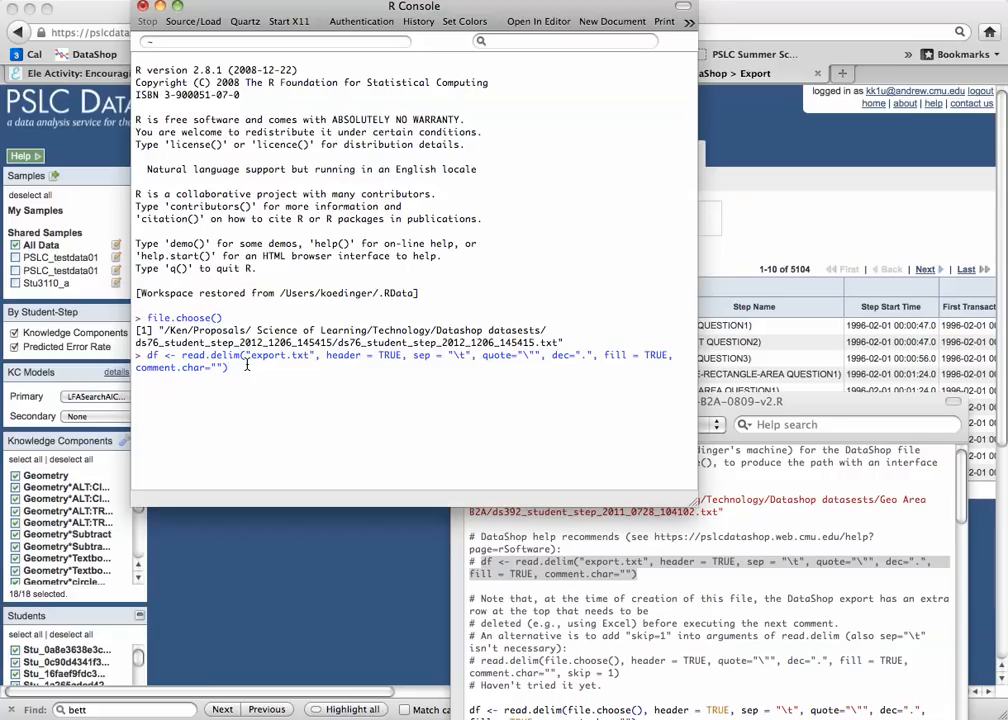
- Replace "export.txt" in the console's read.delim command with file.choose()
left_click_drag(244, 355, 314, 358)
type("file.choo")
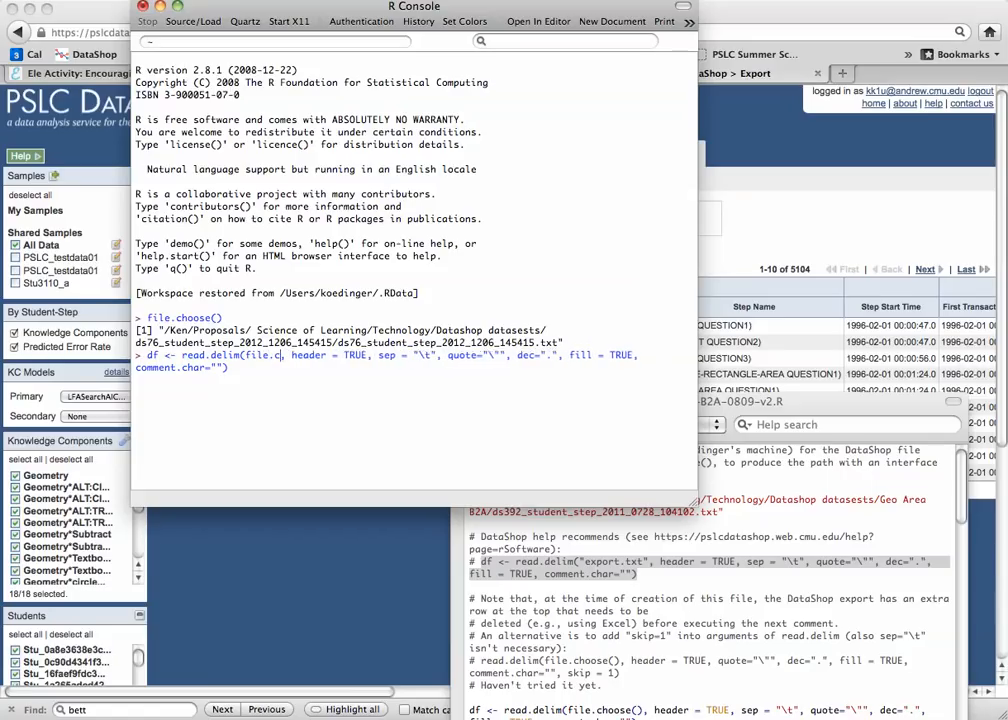
type("se()")
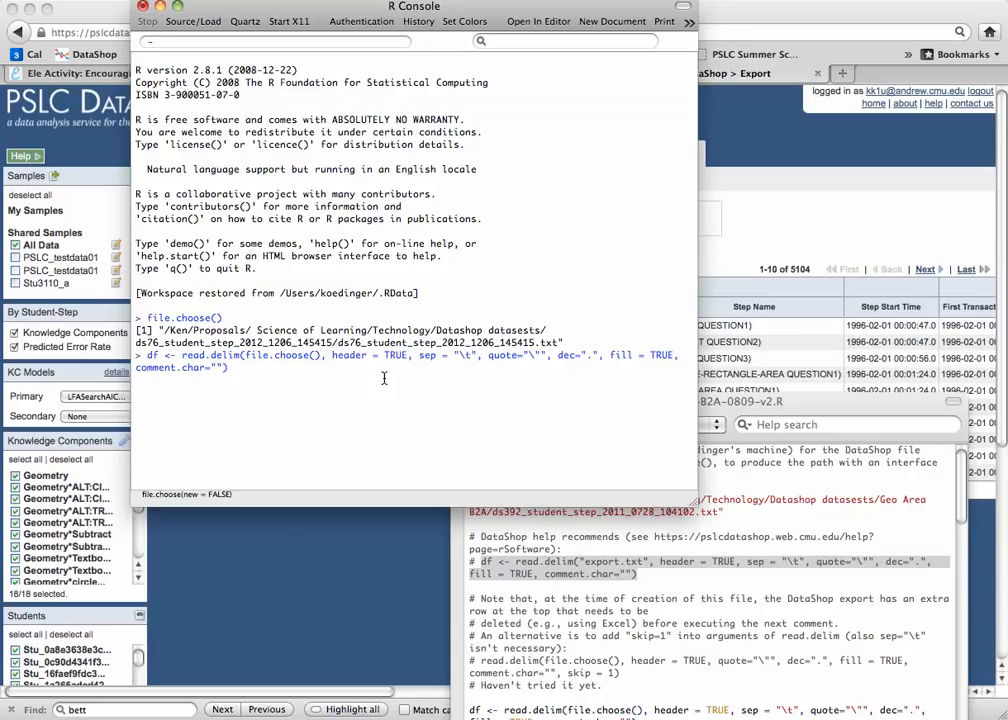
- Copy the ", skip = 1" argument from the script and insert it after comment.char="" in the console command
left_click(763, 402)
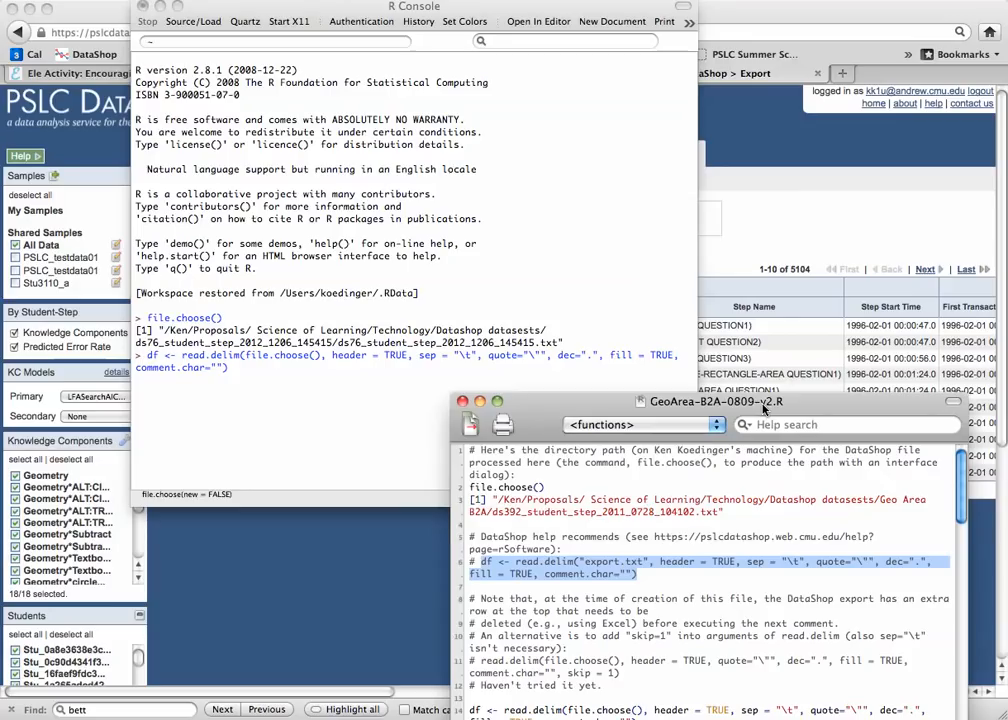
left_click_drag(557, 673, 616, 675)
key("super+c")
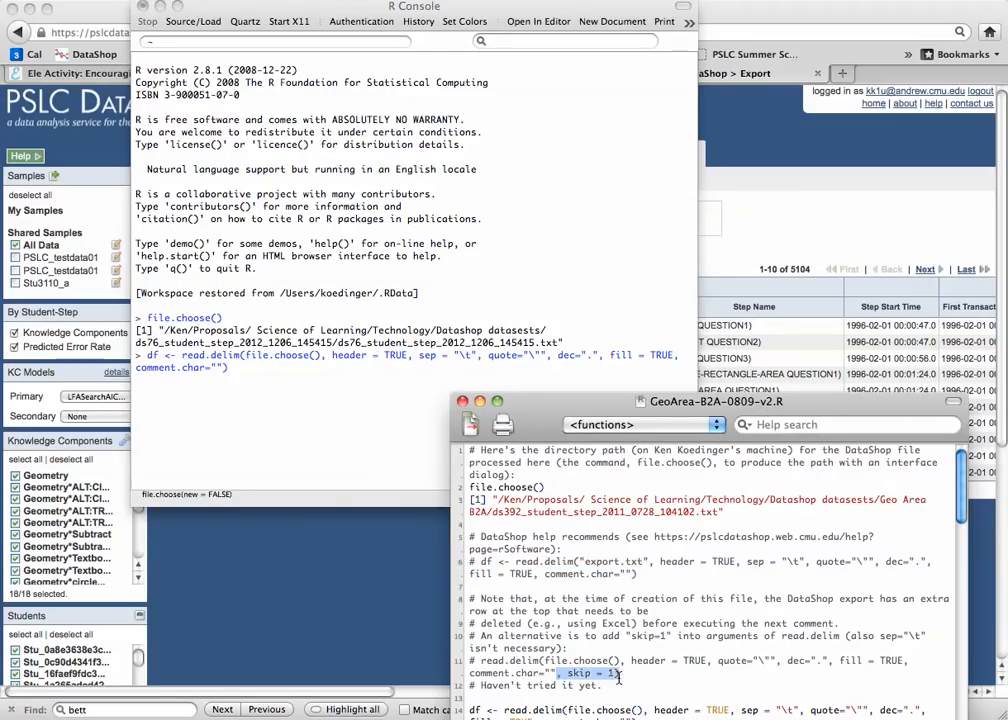
left_click(402, 534)
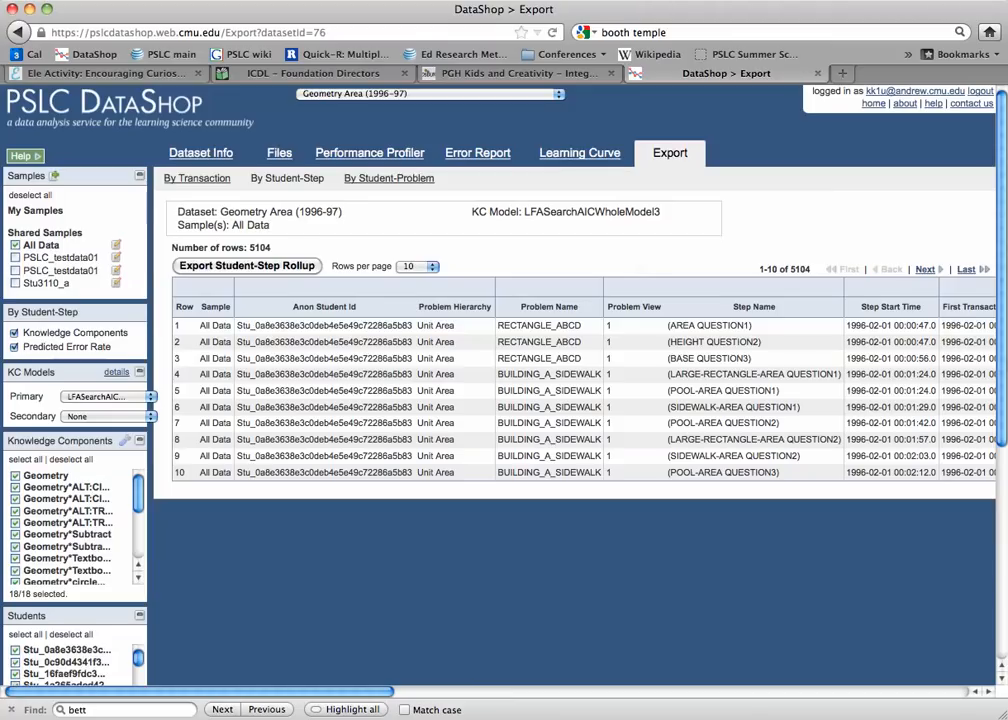
key("super+Tab")
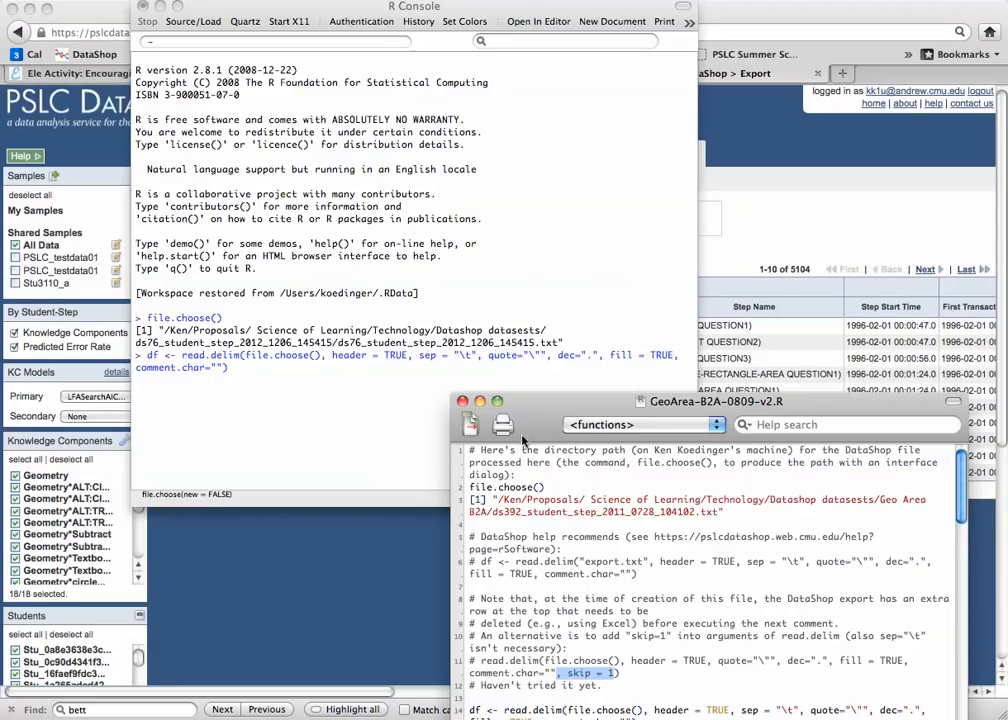
left_click(354, 418)
left_click(223, 369)
type(",")
key("super+v")
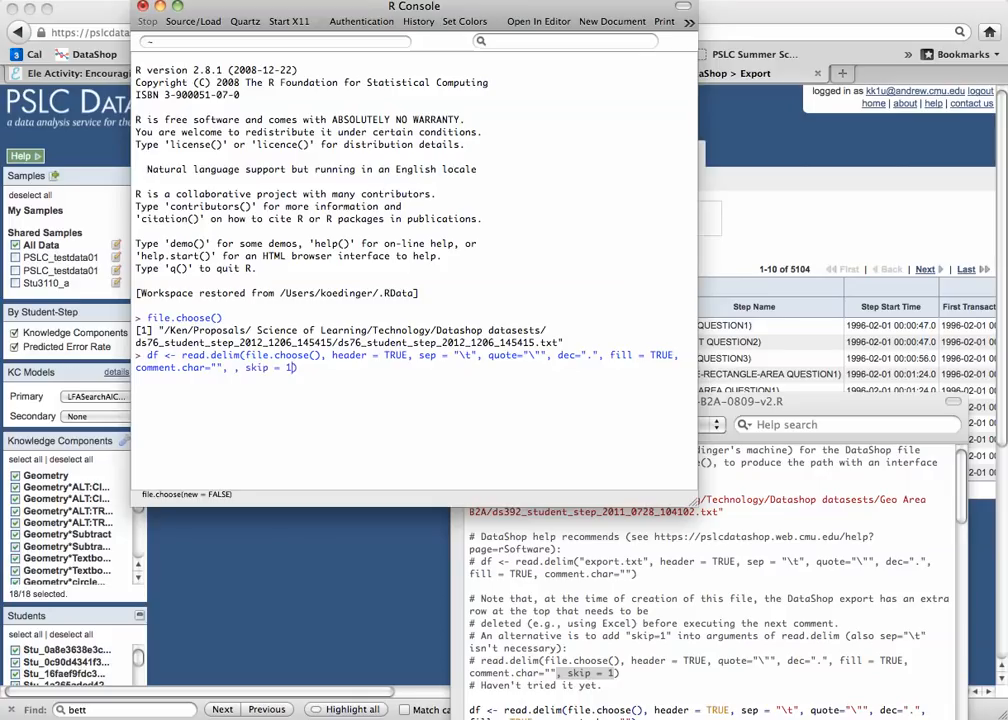
- Remove the duplicate comma before skip = 1, run the read.delim command, and load ds76_student_step_2012_1206_145415.txt
left_click(237, 369)
key("BackSpace")
key("BackSpace")
key("Return")
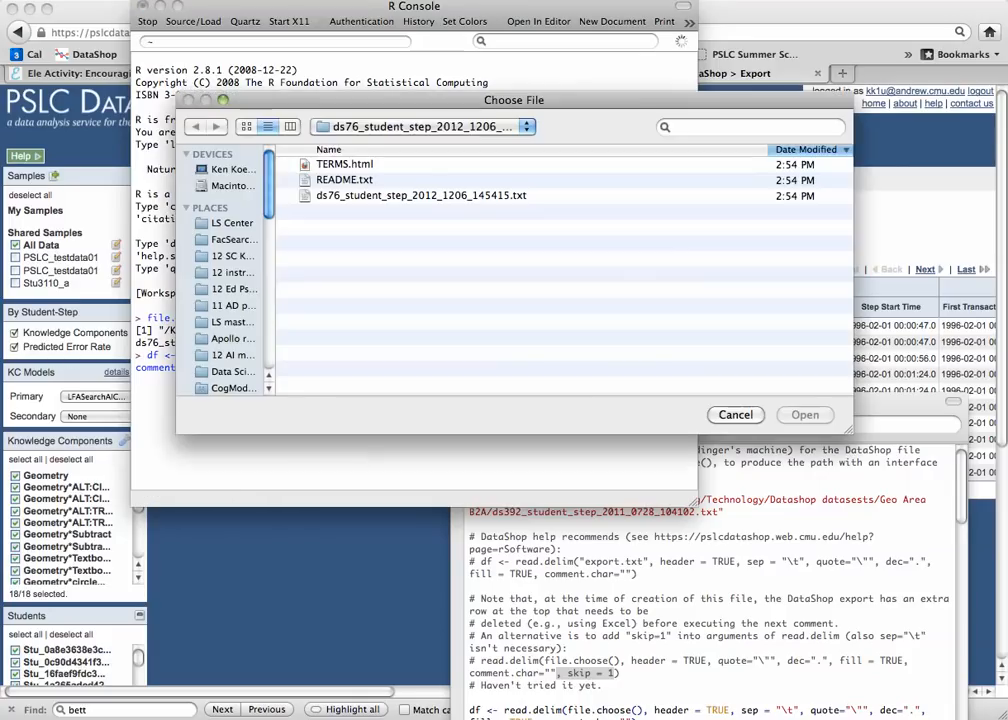
double_click(486, 196)
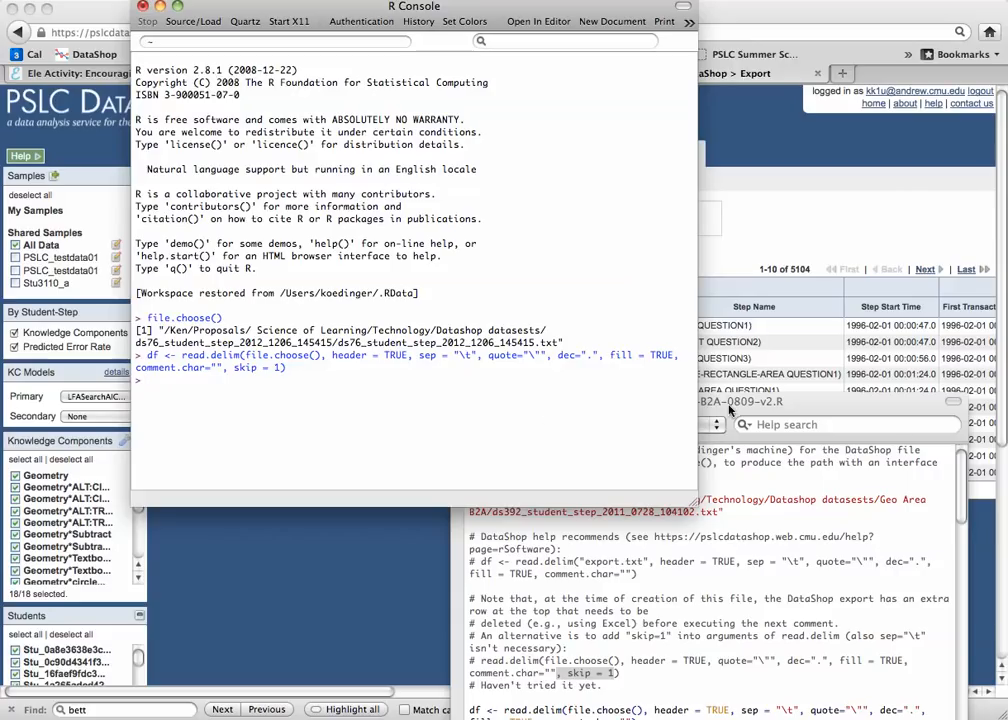
- Check the GeoArea-B2A-0809-v2.R script for the commands following the data import, and run summary(df) in the R console
left_click(697, 563)
scroll(697, 563, "down", 3)
scroll(697, 563, "down", 3)
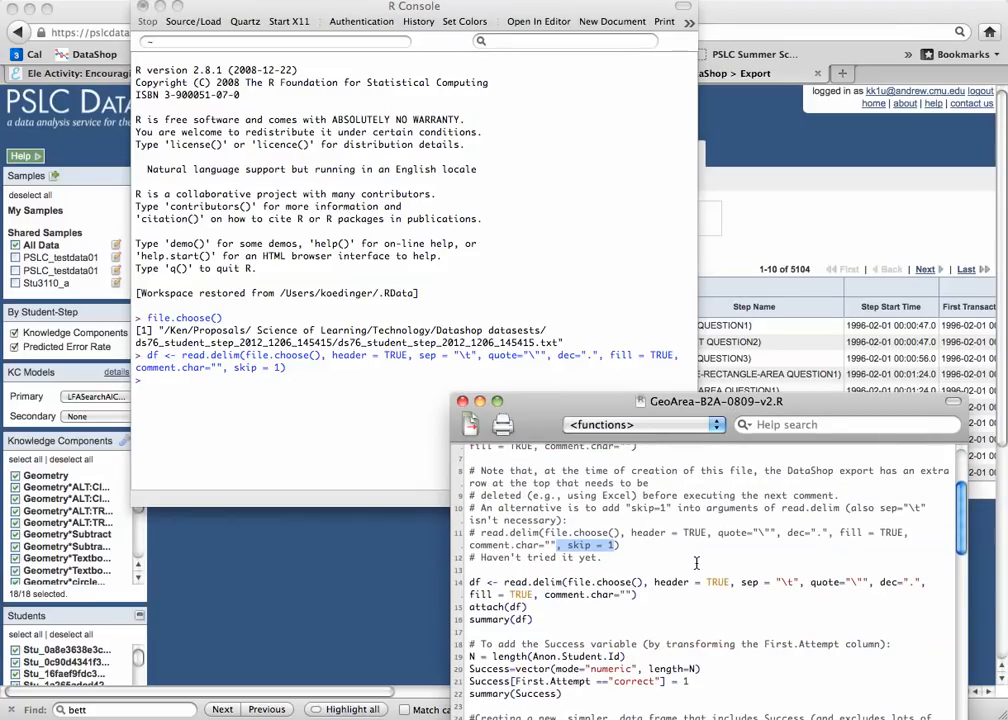
scroll(593, 551, "down", 2)
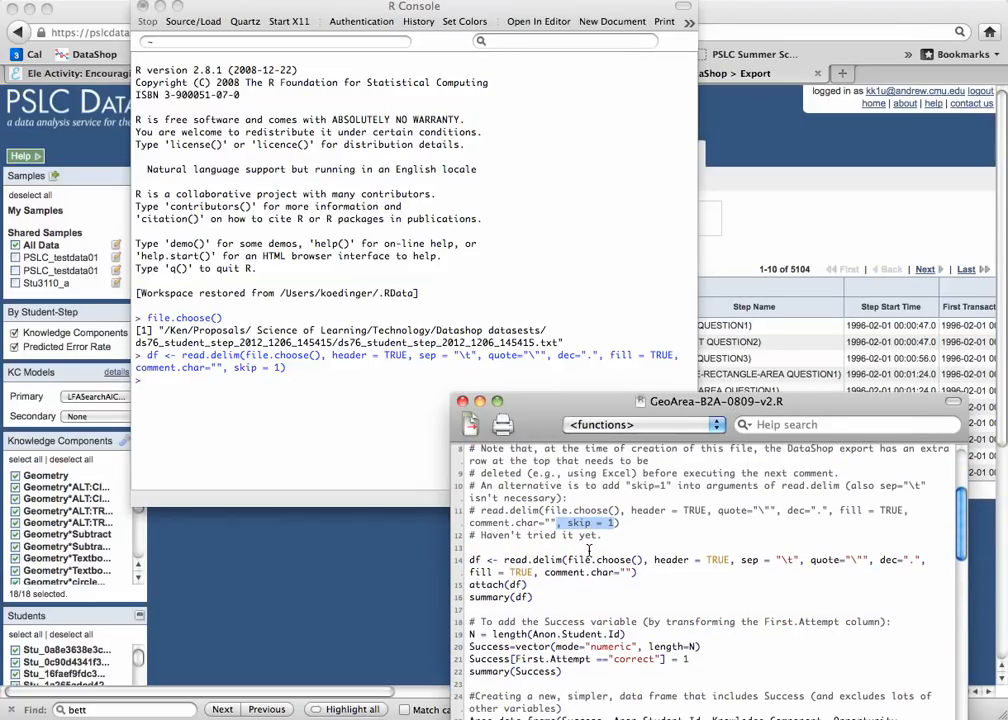
scroll(590, 551, "down", 3)
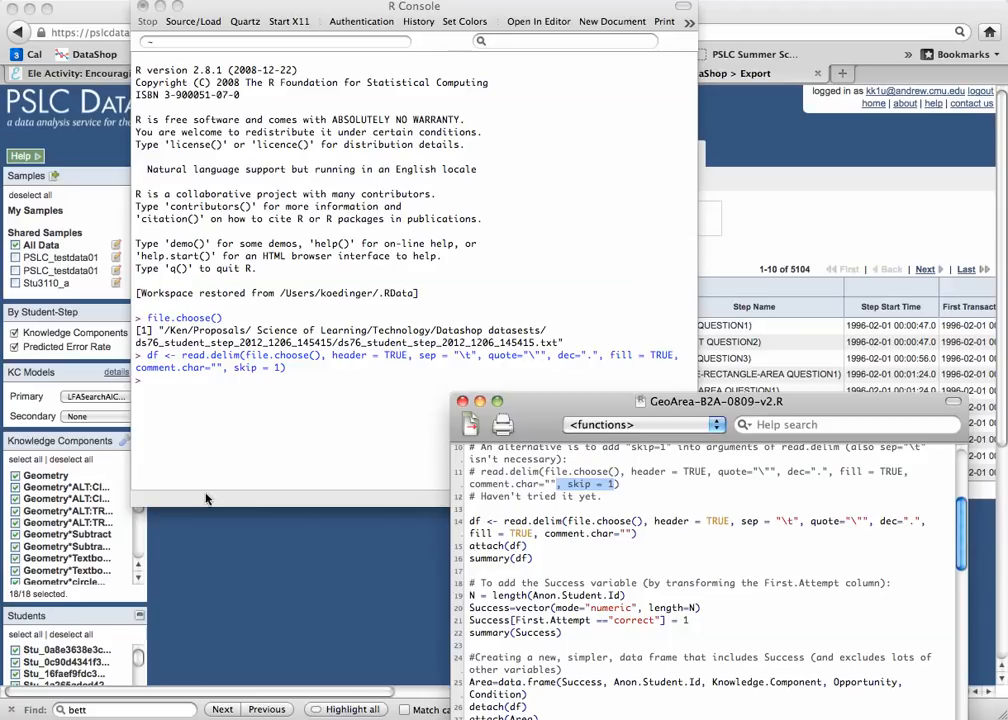
left_click(143, 395)
type("summary(")
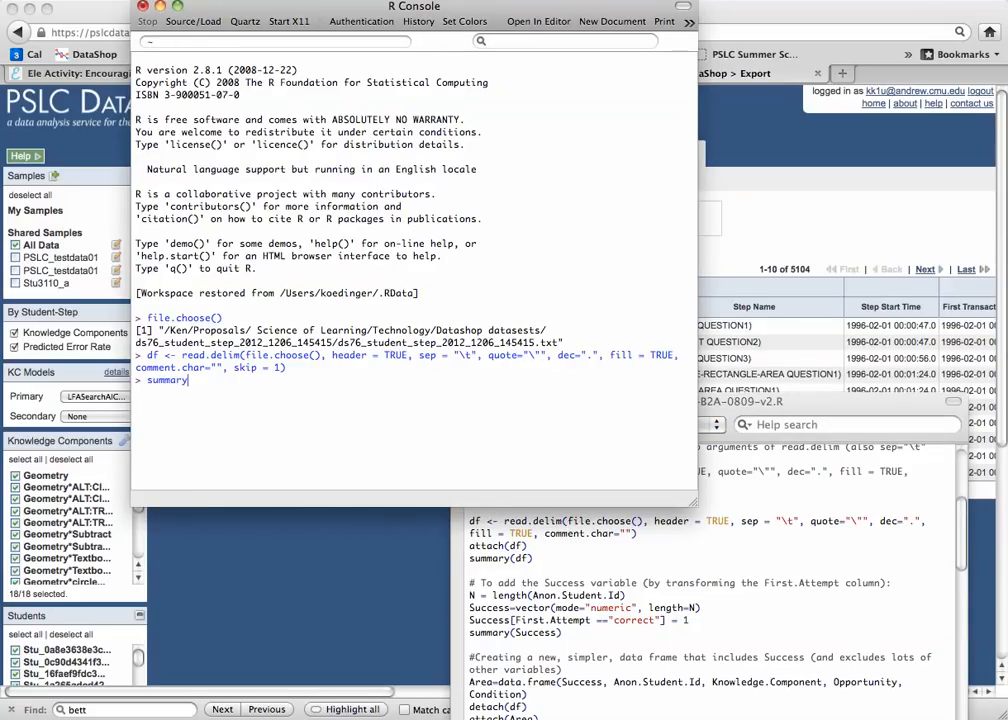
type("df")
key("Return")
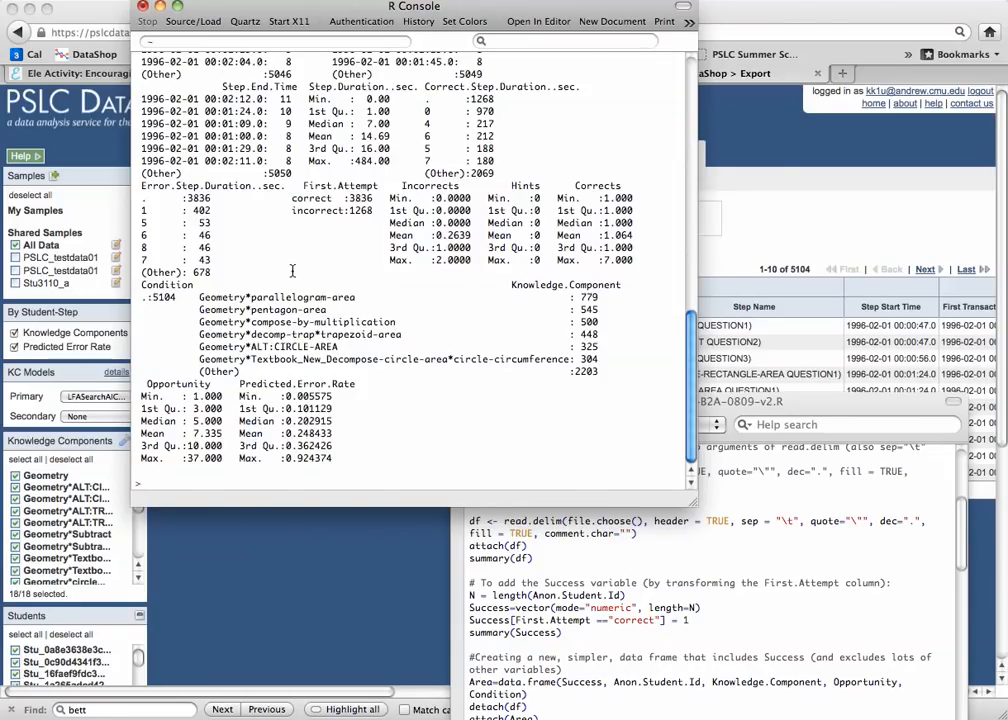
- Review the summary output from its beginning, covering the student, problem, step, timing, first attempt and knowledge component columns
scroll(237, 214, "up", 15)
scroll(292, 272, "down", 5)
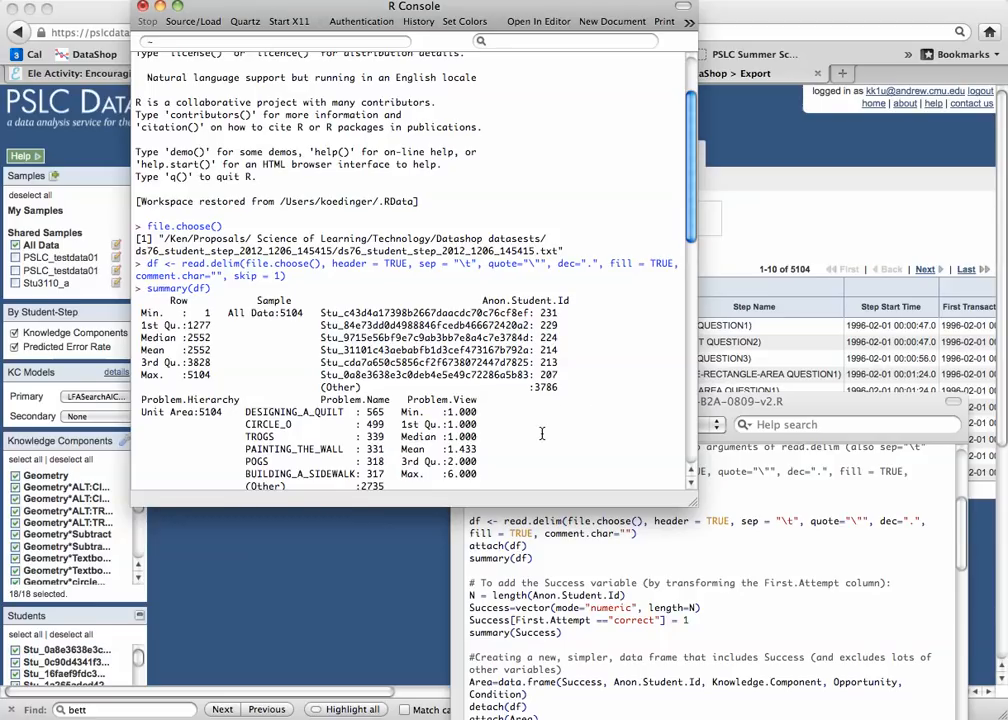
scroll(426, 338, "down", 3)
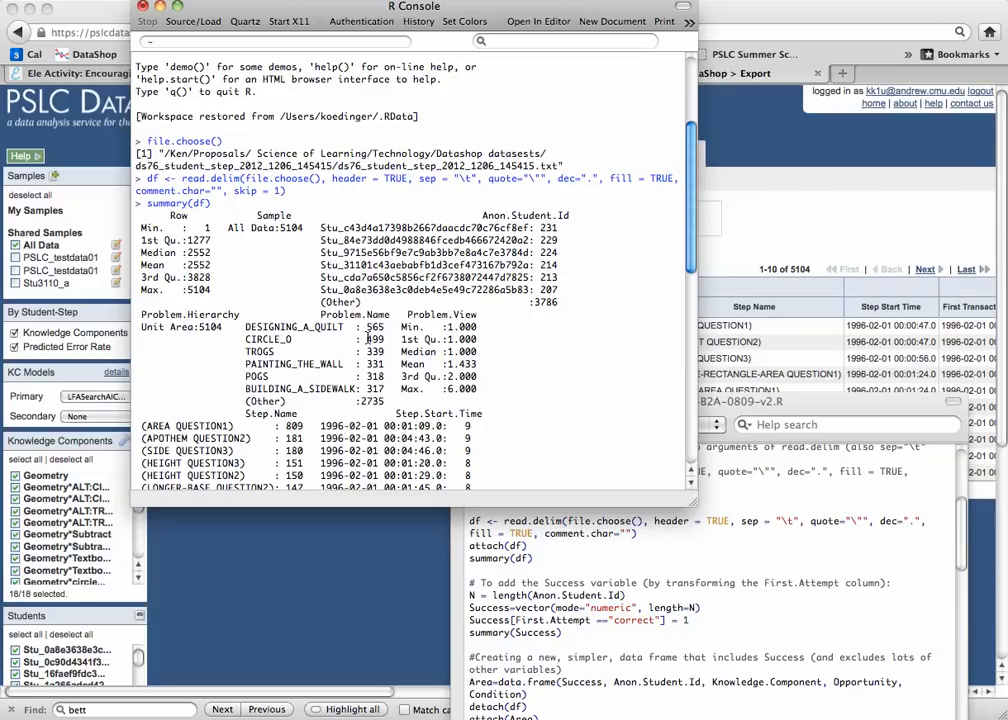
scroll(367, 339, "down", 7)
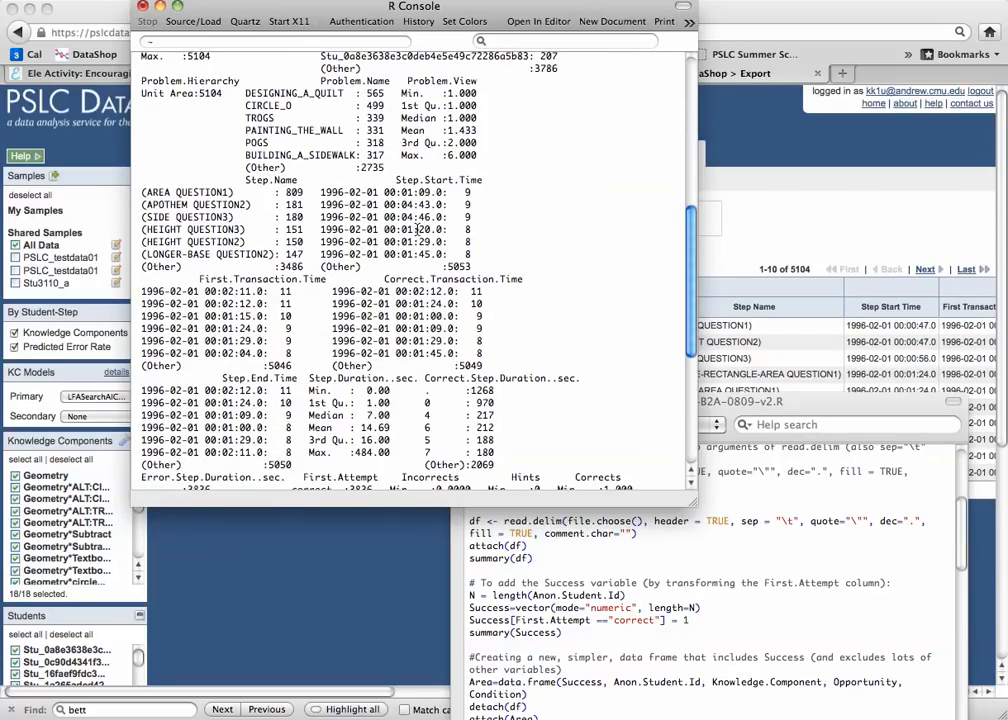
scroll(380, 210, "down", 5)
scroll(424, 237, "down", 4)
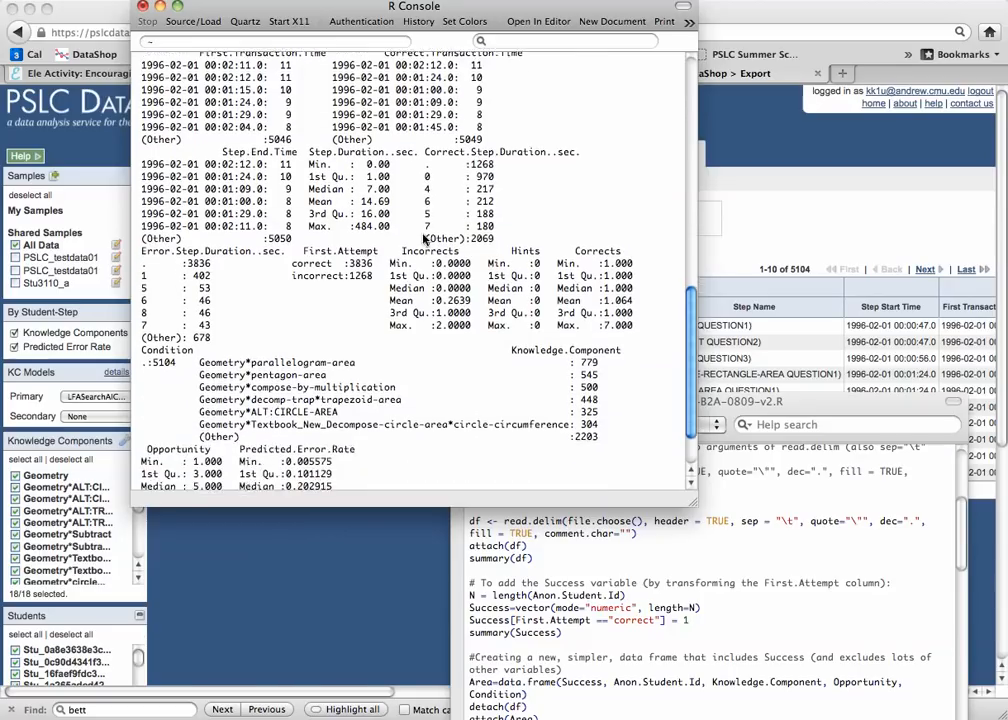